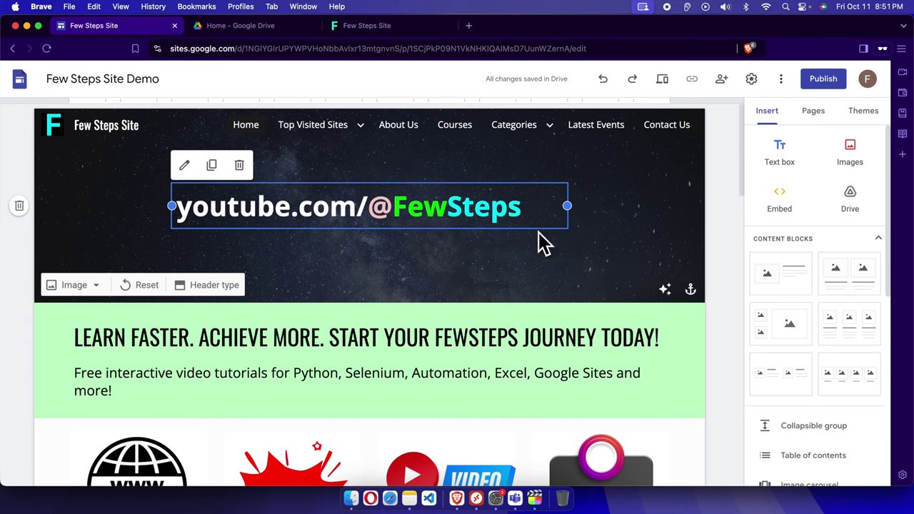
# Begin publishing and clear the suggested web address few-steps-site
pyautogui.click(824, 83)
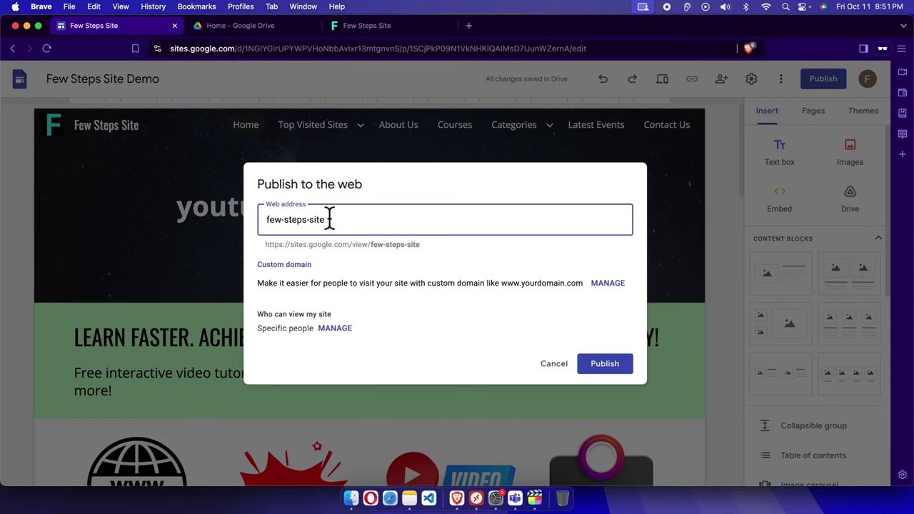
pyautogui.moveTo(339, 227); pyautogui.dragTo(277, 222)
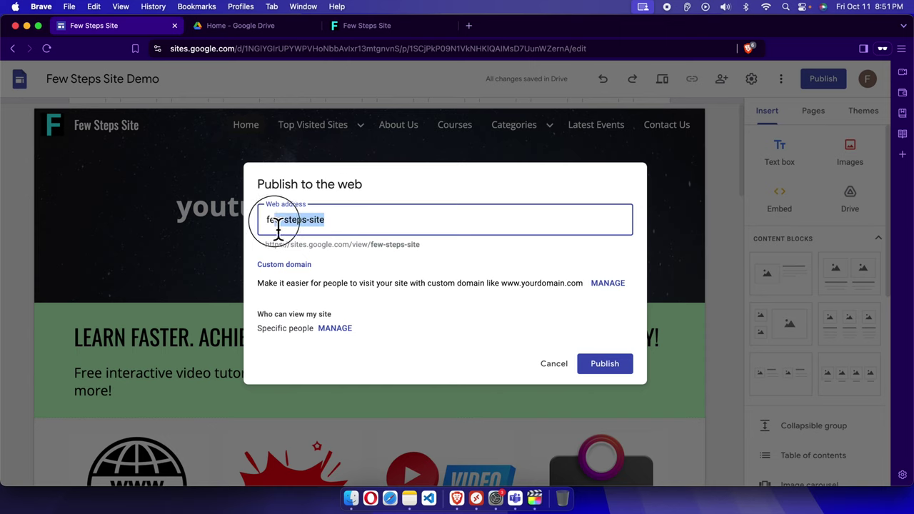
pyautogui.click(278, 222)
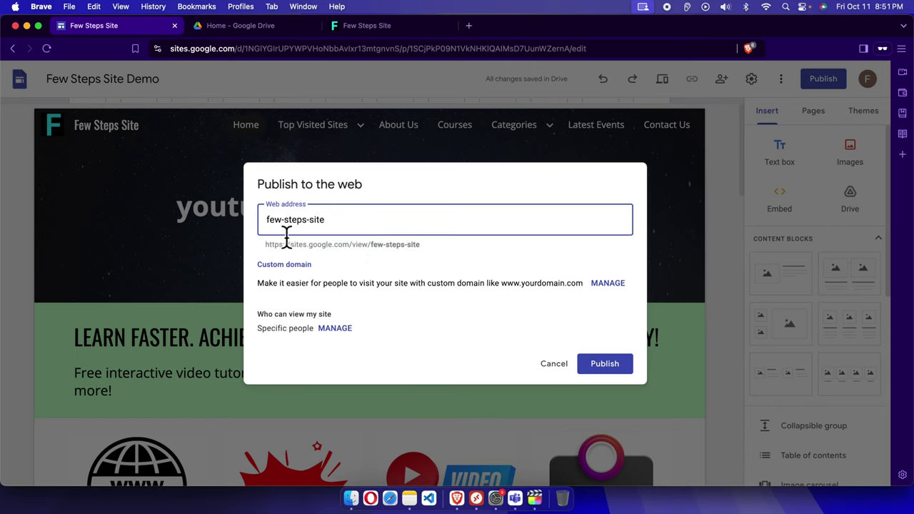
pyautogui.moveTo(351, 227); pyautogui.dragTo(224, 224)
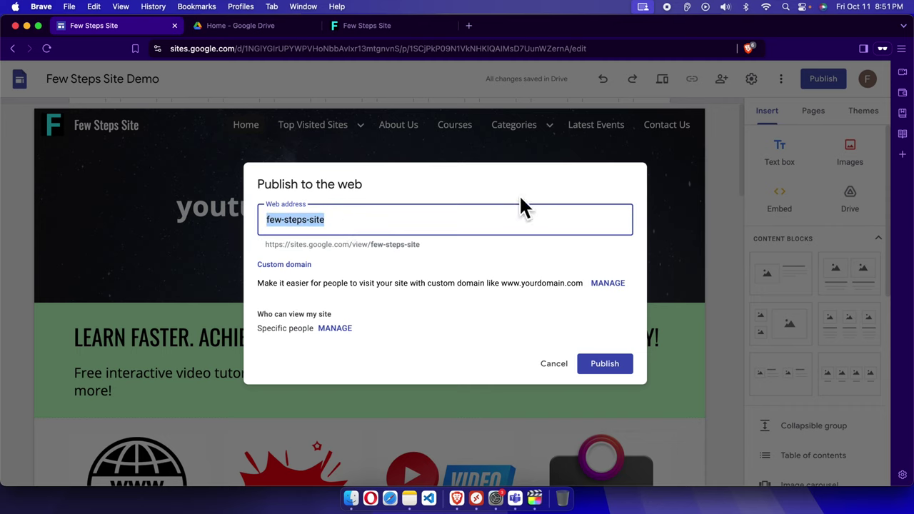
pyautogui.press('BackSpace')
# Try the taken address abc, then enter the available web address few-steps-demo
pyautogui.write('a')
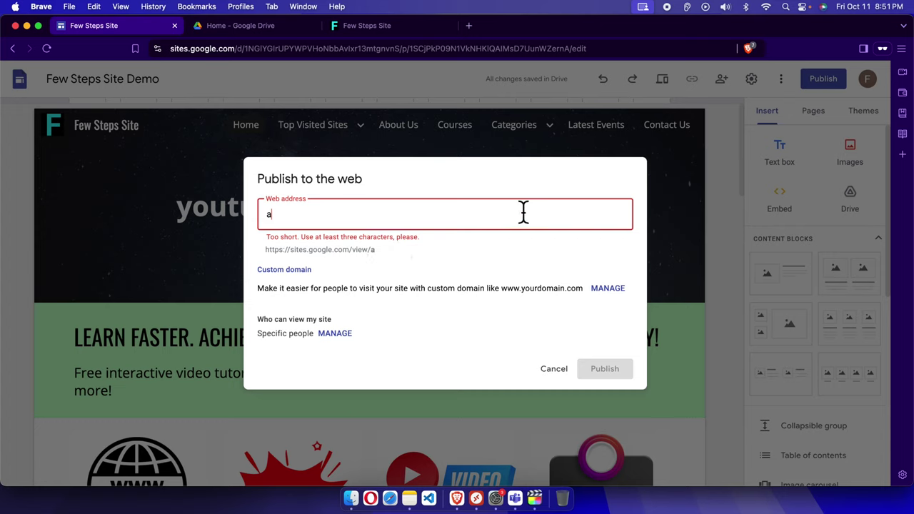
pyautogui.write('bc')
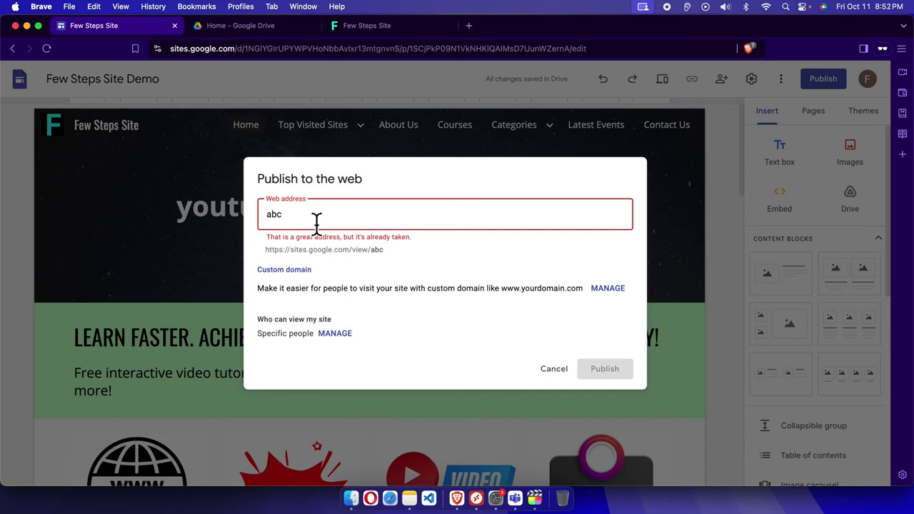
pyautogui.moveTo(316, 215); pyautogui.dragTo(210, 220)
pyautogui.press('BackSpace')
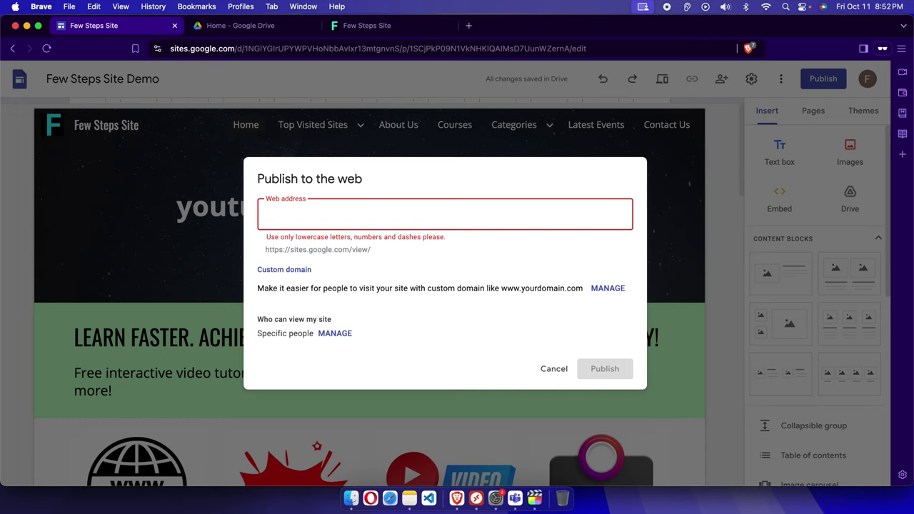
pyautogui.write('fe')
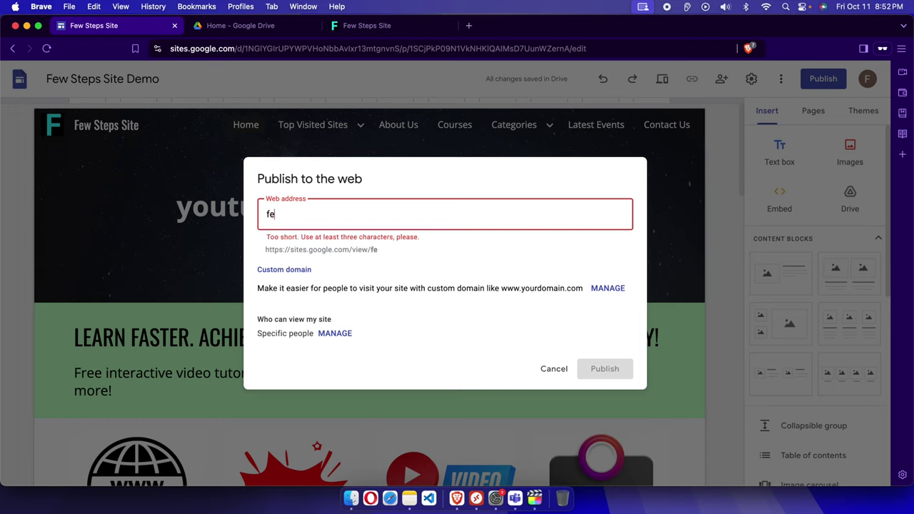
pyautogui.write('w-steps')
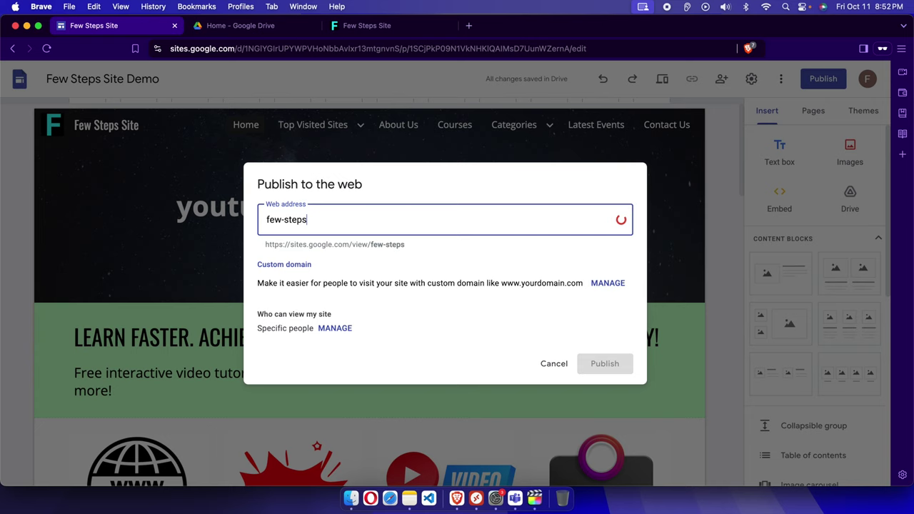
pyautogui.write('-demo')
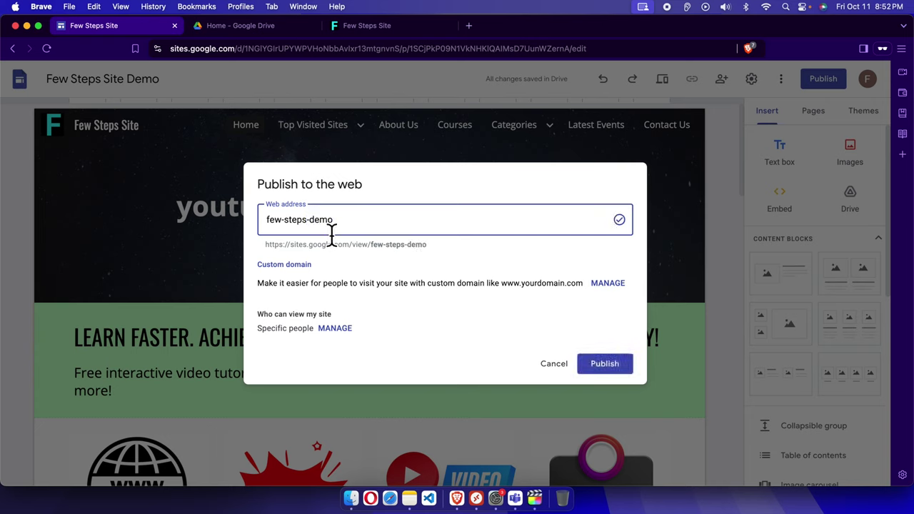
pyautogui.tripleClick(302, 220)
pyautogui.click(473, 220)
pyautogui.moveTo(267, 246)
pyautogui.mouseDown()
pyautogui.moveTo(450, 250)
pyautogui.moveTo(427, 253)
pyautogui.mouseUp()
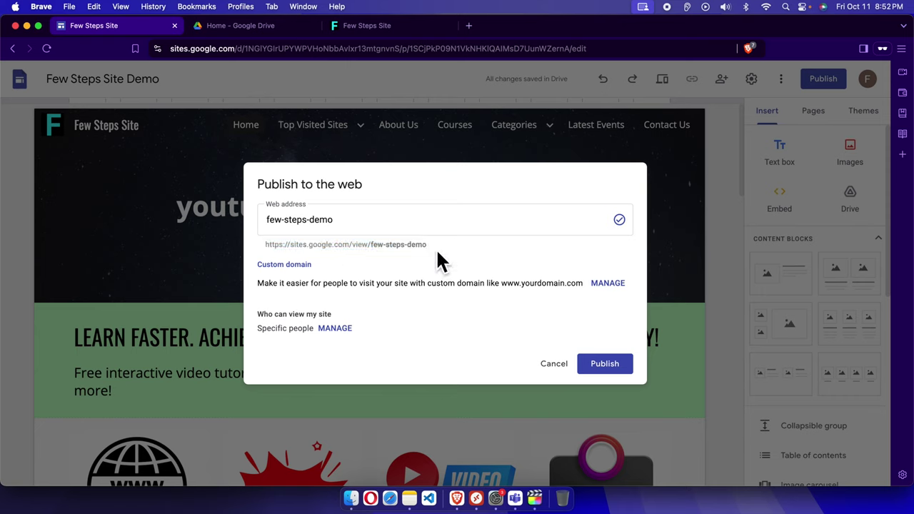
pyautogui.moveTo(370, 246); pyautogui.dragTo(267, 247)
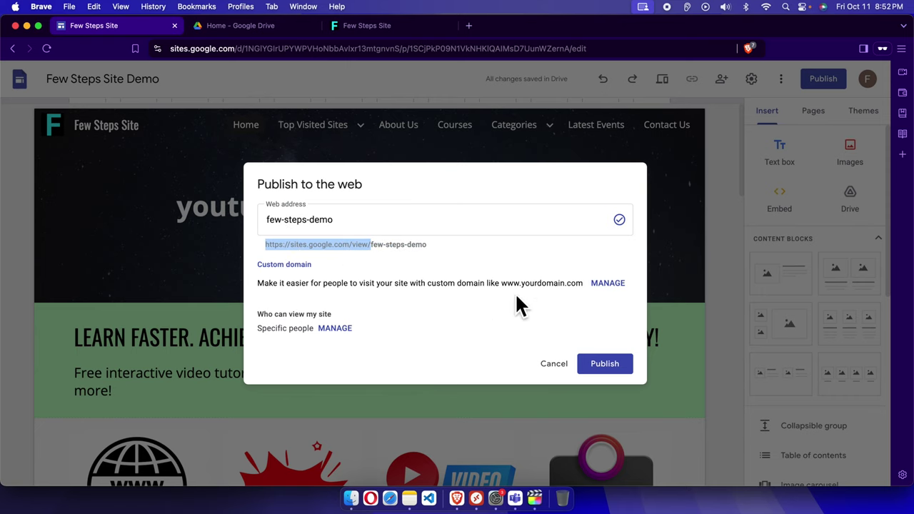
pyautogui.click(447, 257)
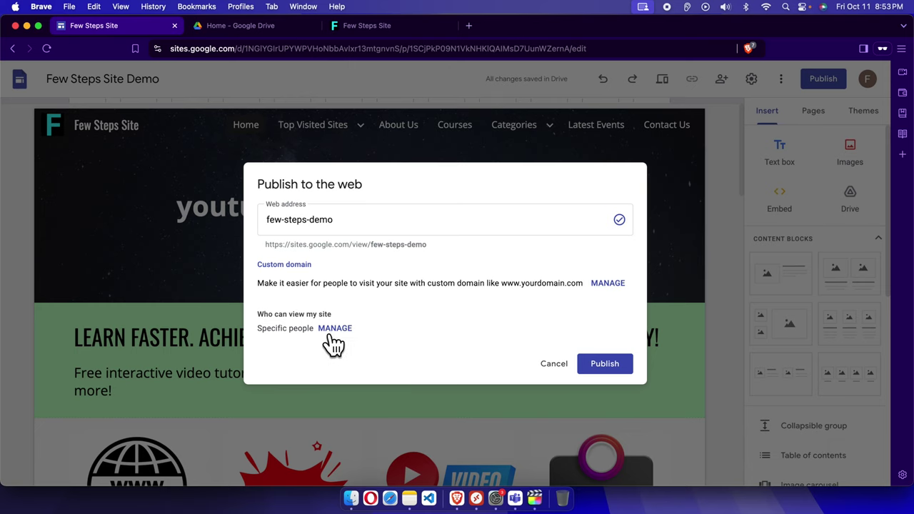
# Leave viewing limited to specific people and publish the site at few-steps-demo
pyautogui.click(333, 329)
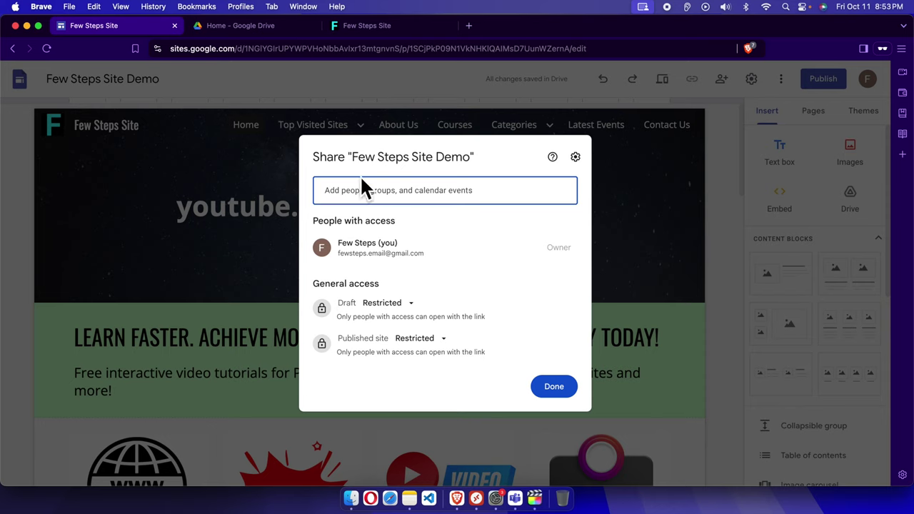
pyautogui.click(558, 393)
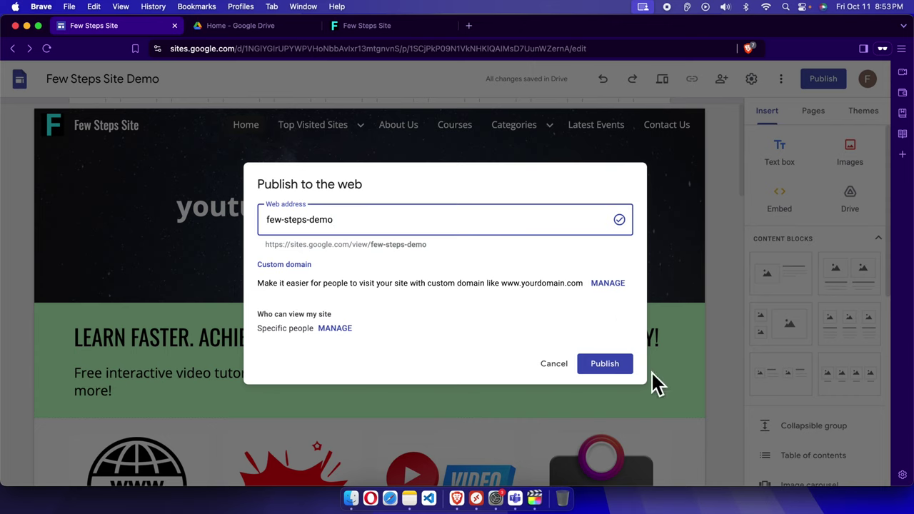
pyautogui.click(615, 367)
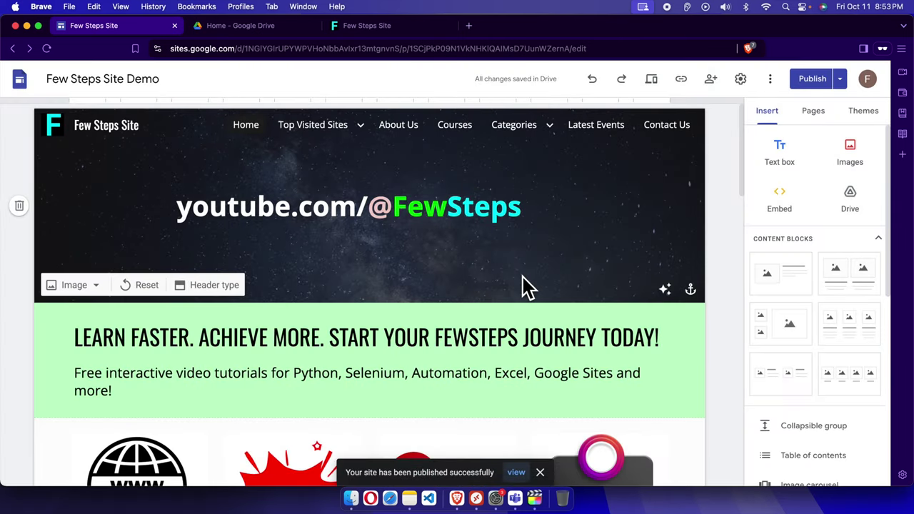
# Open the published site and load it at sites.google.com/view/few-steps-demo without /home
pyautogui.click(840, 80)
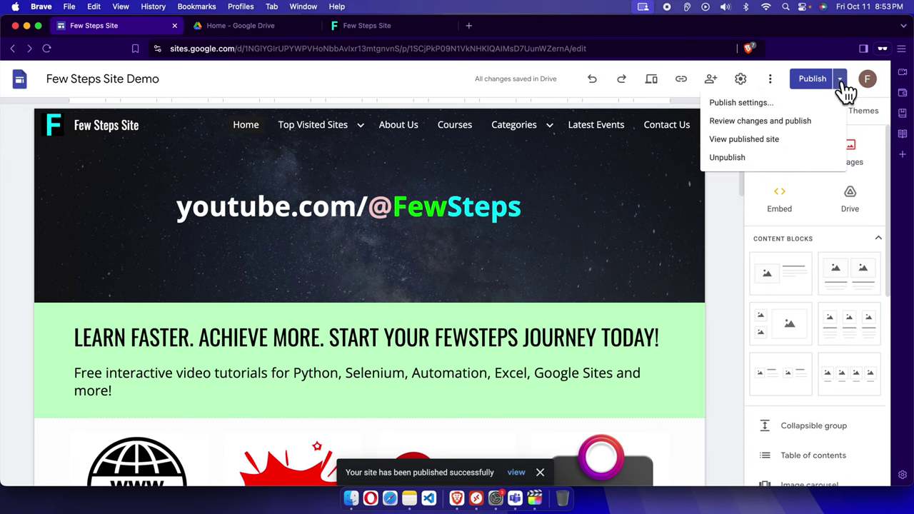
pyautogui.click(753, 141)
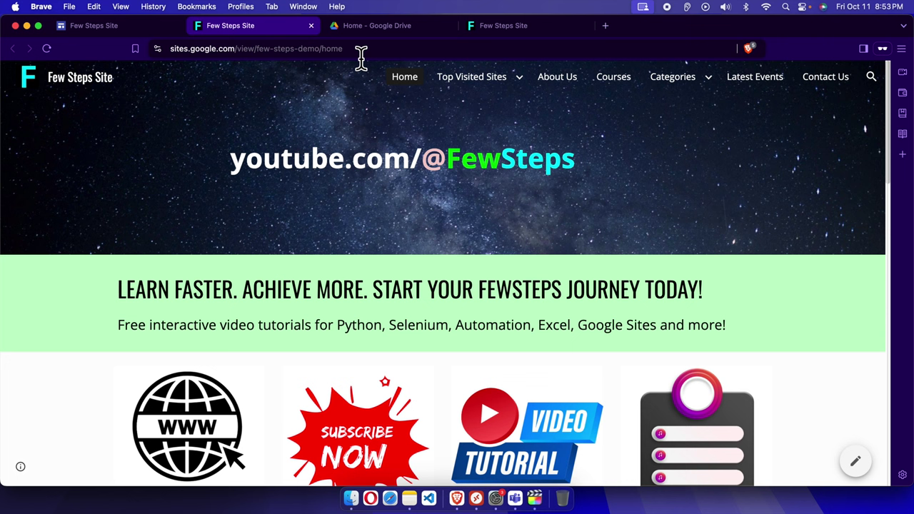
pyautogui.click(200, 48)
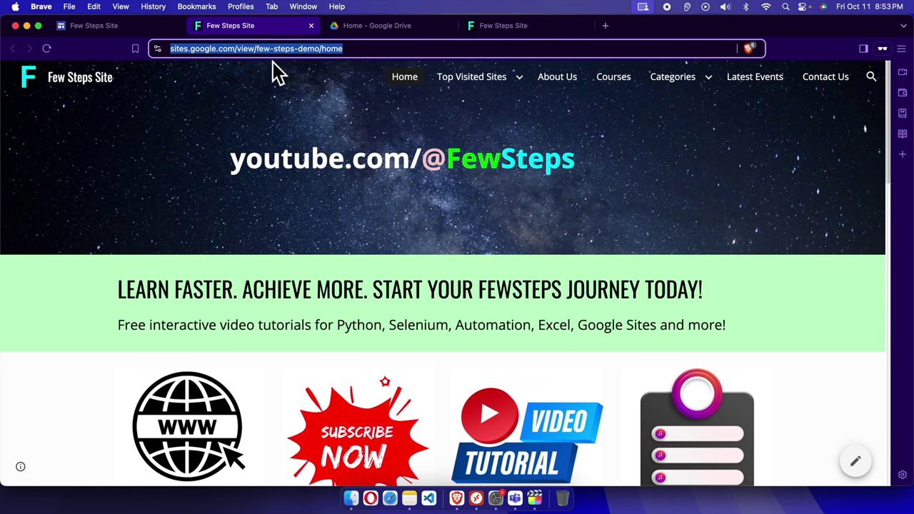
pyautogui.doubleClick(362, 51)
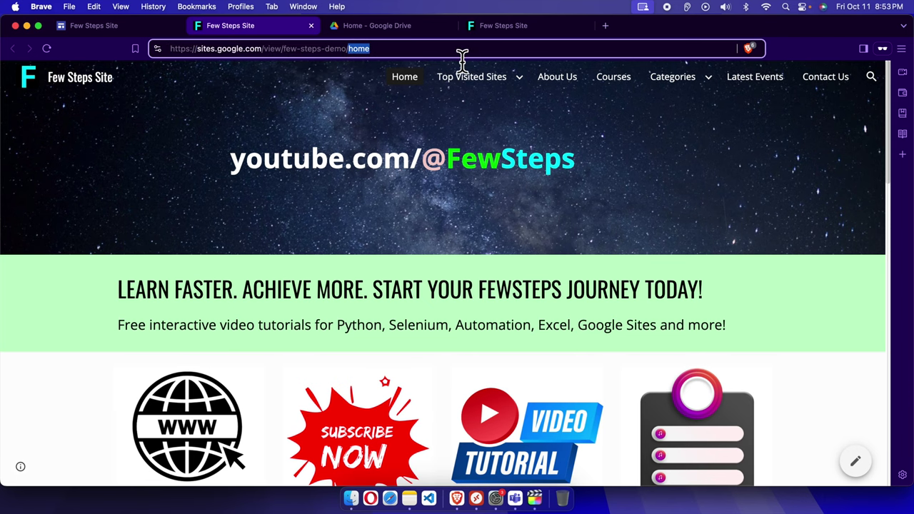
pyautogui.press('BackSpace')
pyautogui.press('Return')
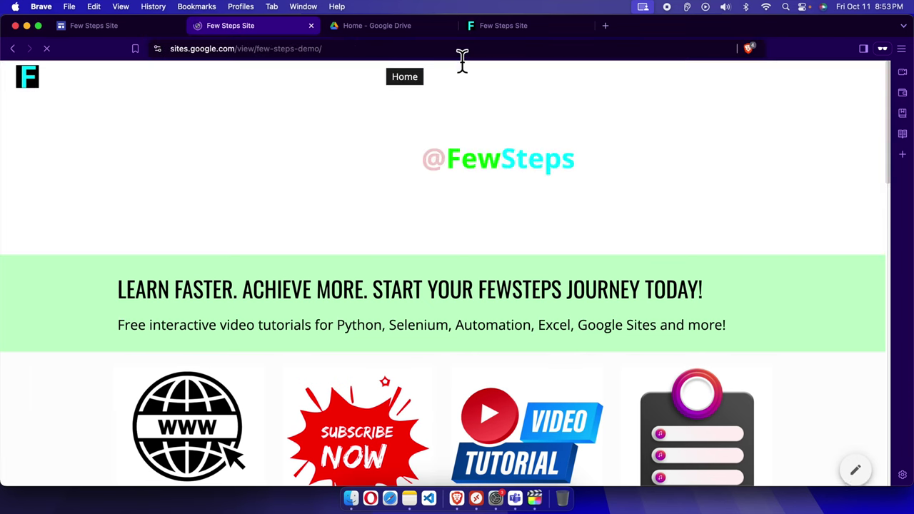
# Scroll through the live home page, then return to the site editor
pyautogui.scroll(-2, 571, 257)
pyautogui.scroll(-6, 591, 258)
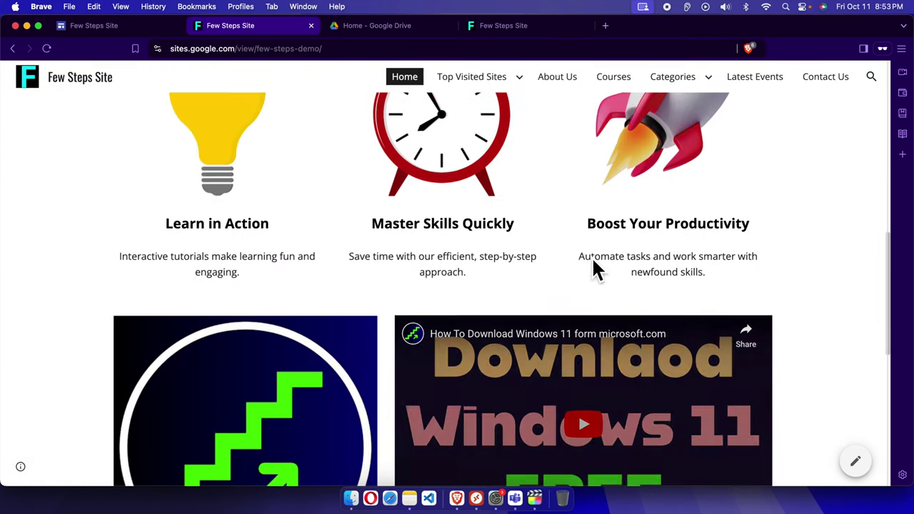
pyautogui.scroll(5, 591, 258)
pyautogui.click(114, 26)
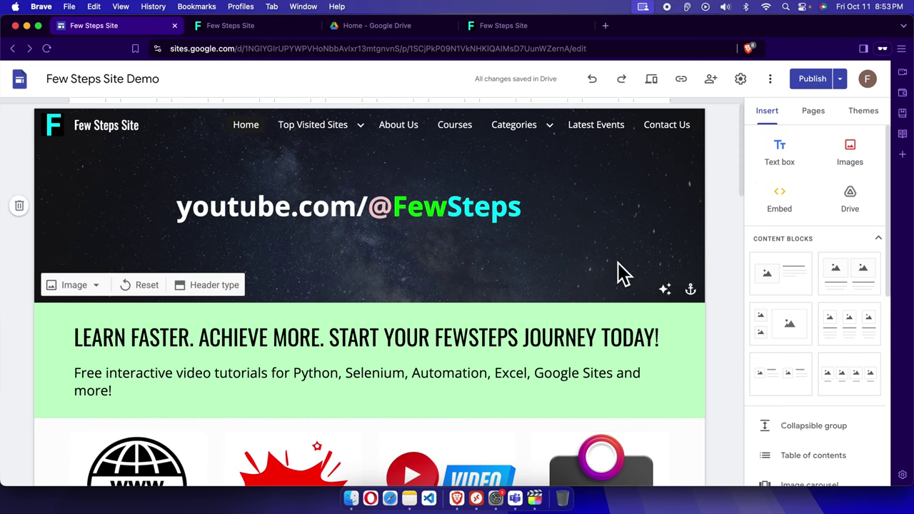
# Insert a space so the intro paragraph ends 'more !', then review unpublished changes
pyautogui.click(813, 80)
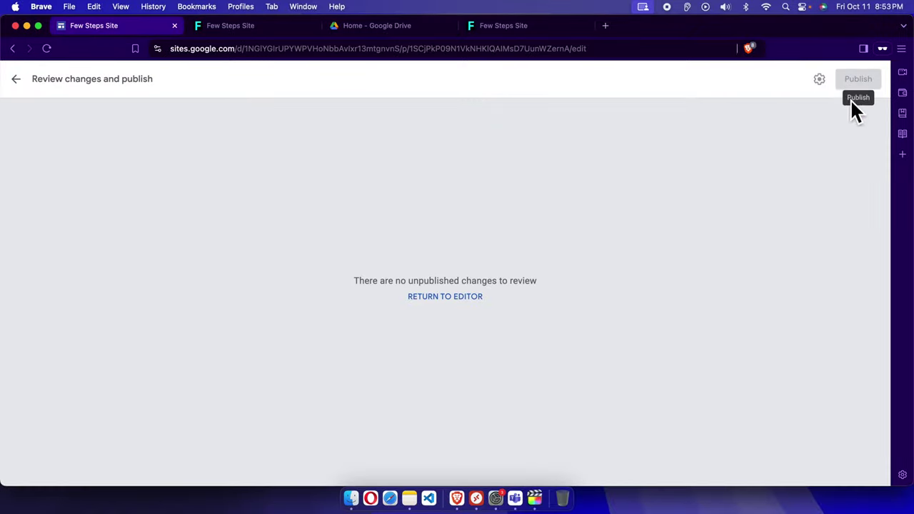
pyautogui.click(15, 80)
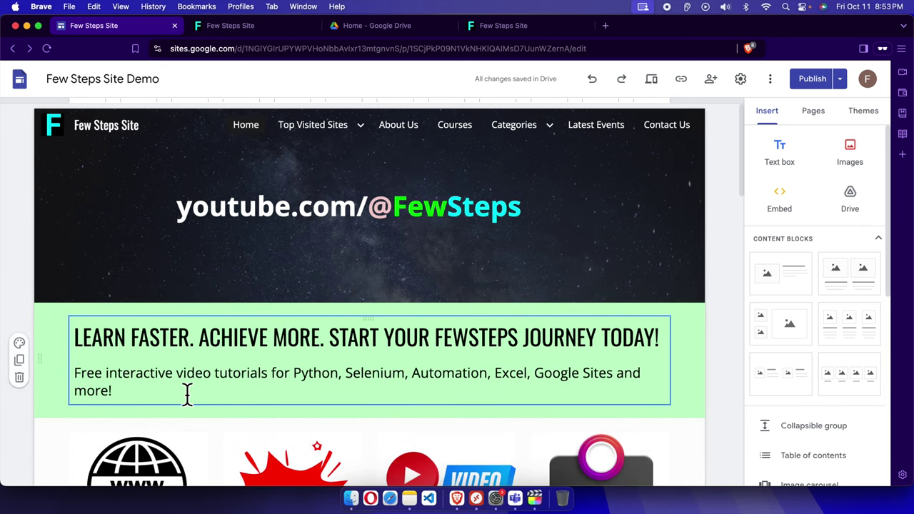
pyautogui.click(152, 394)
pyautogui.press('Left')
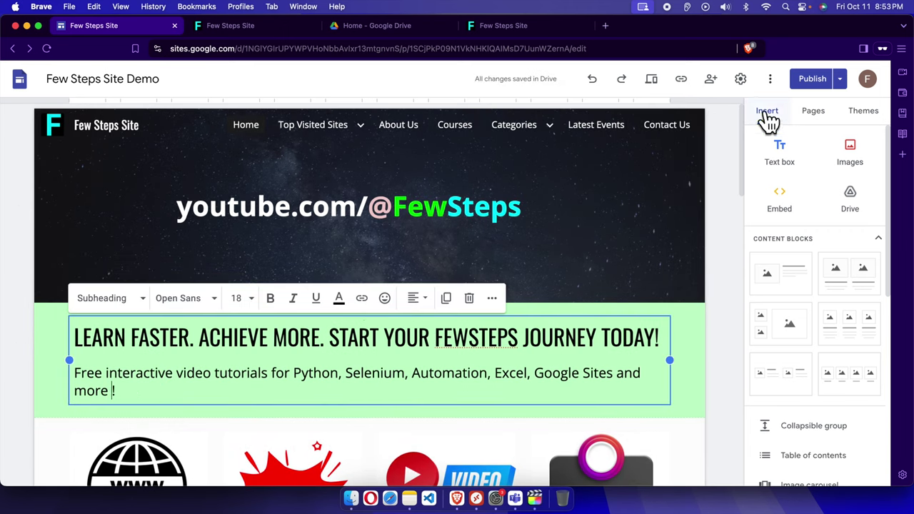
pyautogui.click(814, 80)
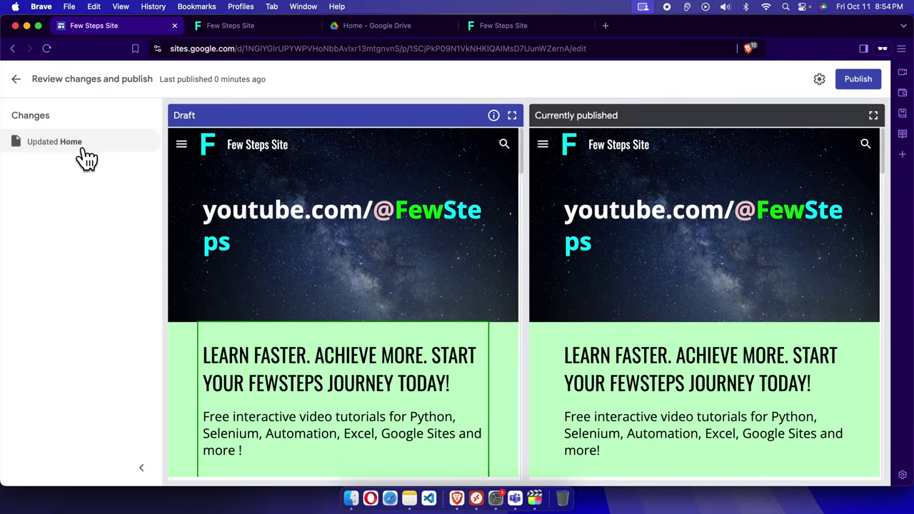
# Compare the draft and published intro paragraph, then publish the 'more !' edit
pyautogui.scroll(-1, 361, 385)
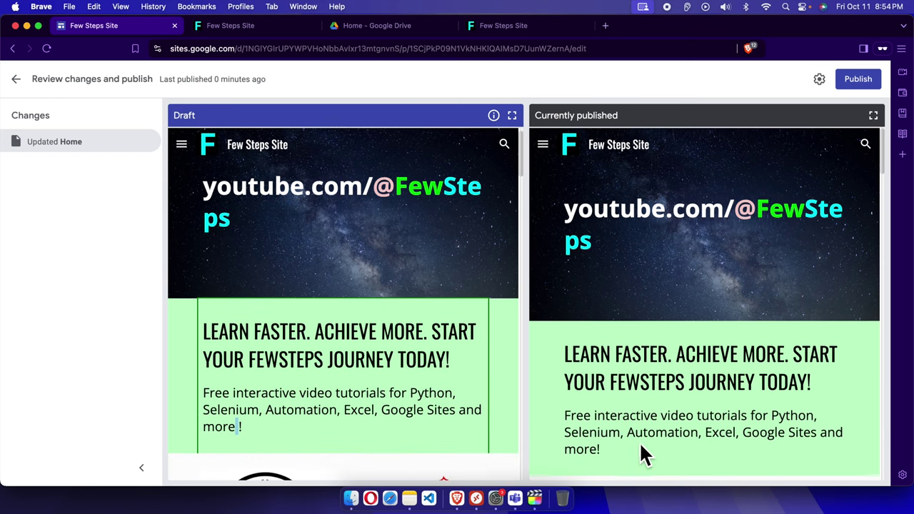
pyautogui.scroll(-2, 614, 414)
pyautogui.moveTo(610, 398); pyautogui.dragTo(583, 343)
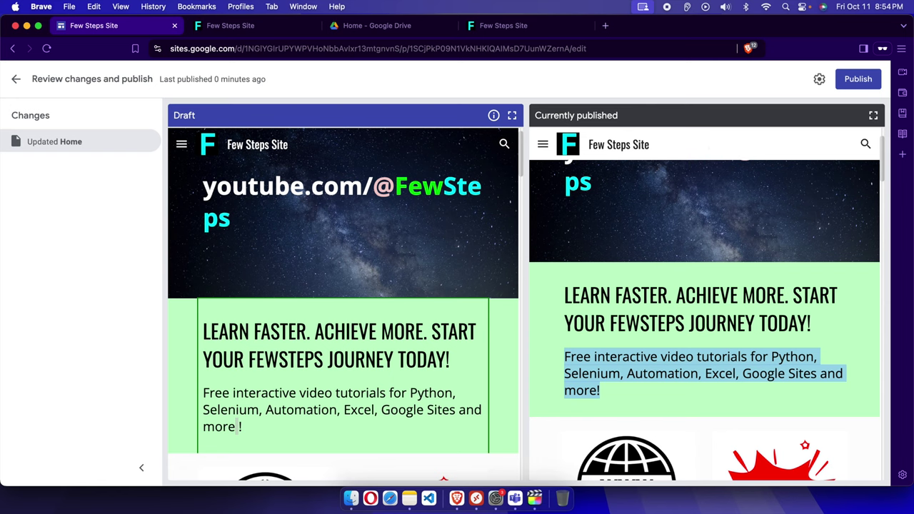
pyautogui.click(853, 84)
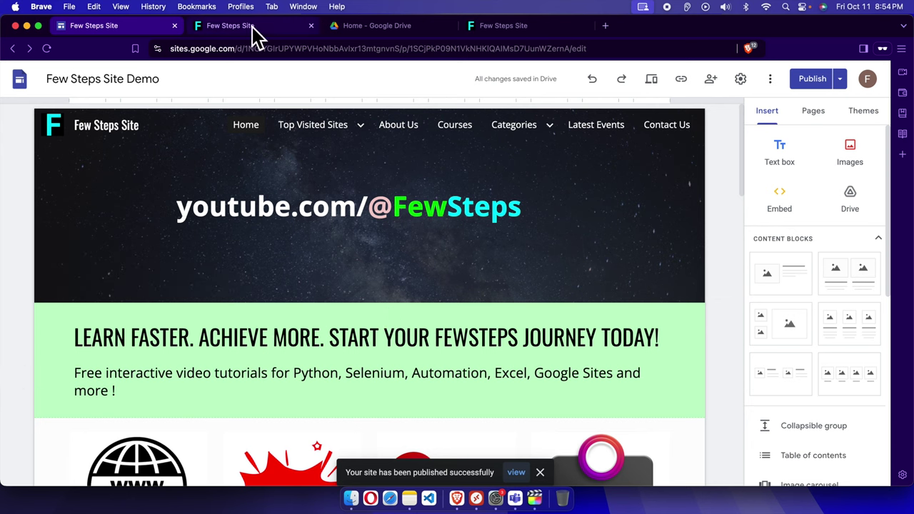
# Close the outdated published-site tab and go back to the editor
pyautogui.click(311, 27)
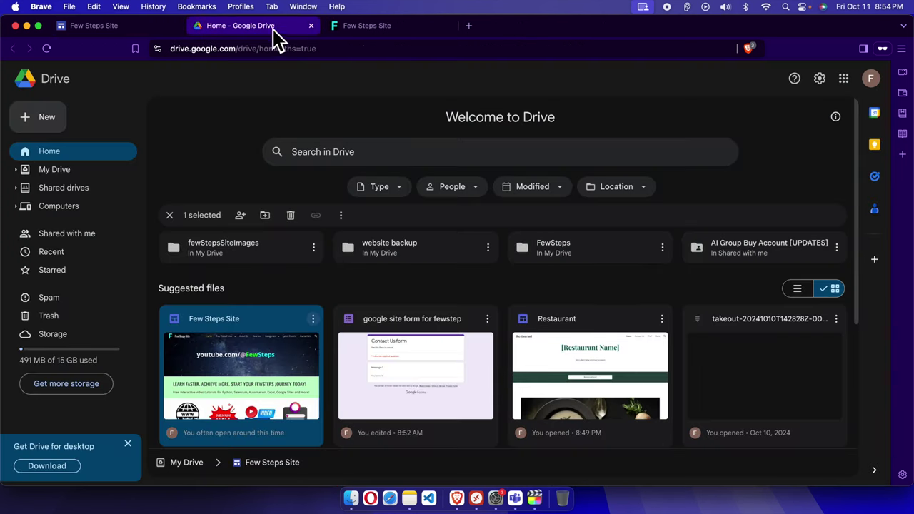
pyautogui.click(153, 26)
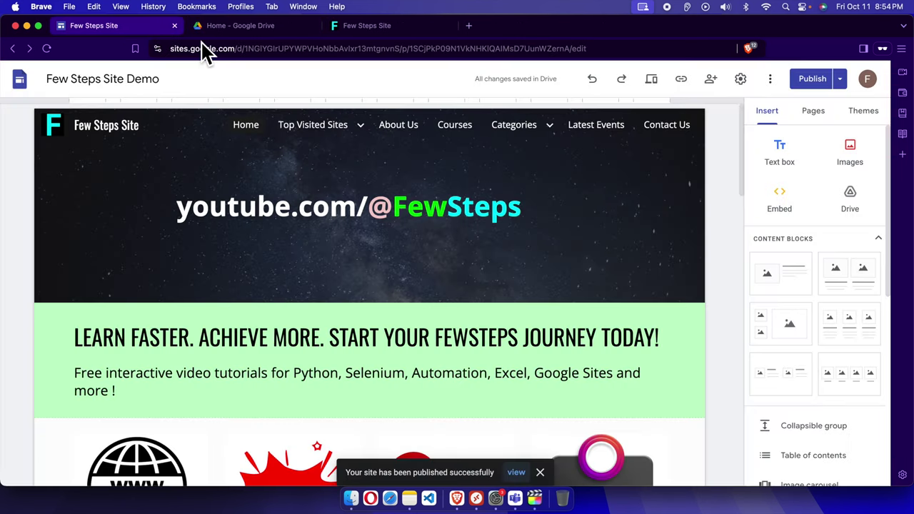
pyautogui.click(843, 84)
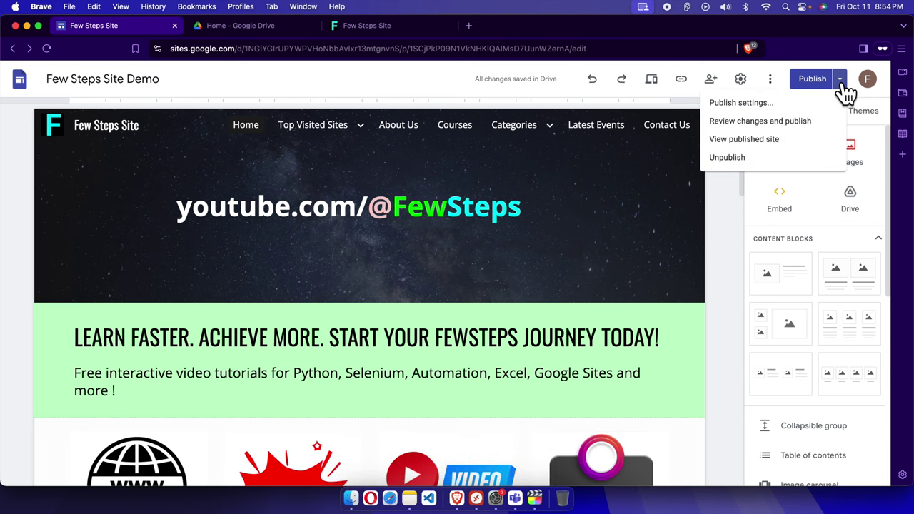
pyautogui.click(750, 141)
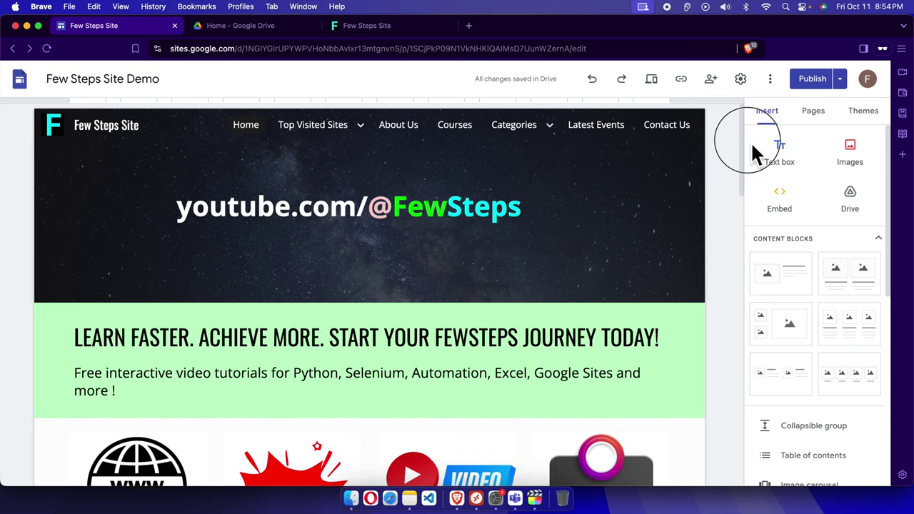
# View the published site in a new tab and confirm the banner ends 'more !'
pyautogui.click(839, 80)
pyautogui.click(751, 146)
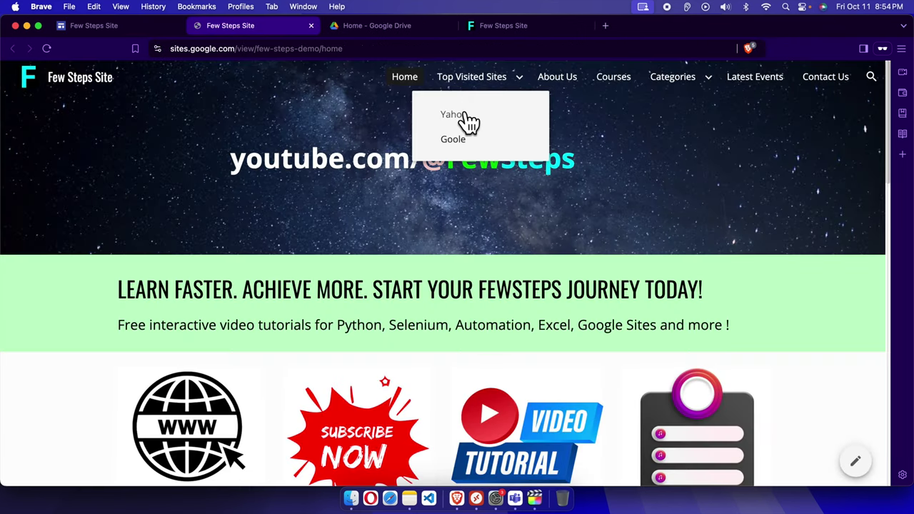
pyautogui.scroll(-5, 365, 202)
pyautogui.scroll(1, 547, 198)
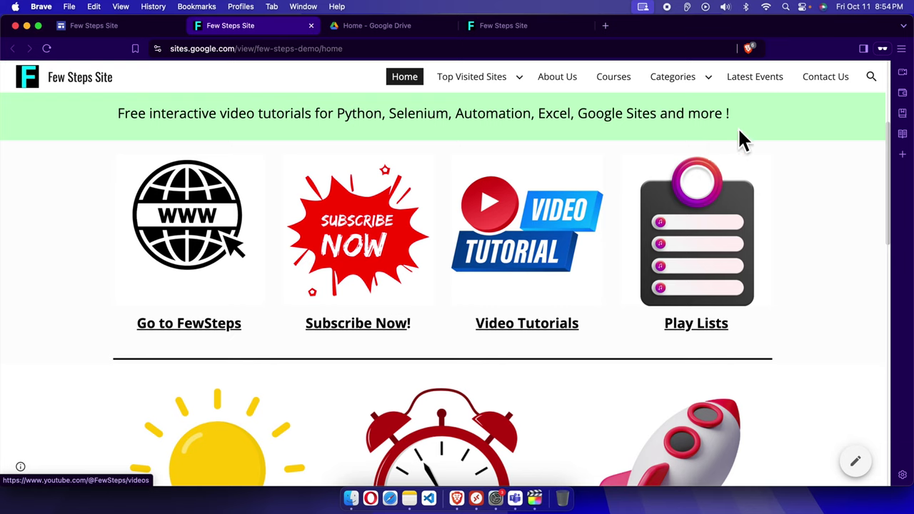
pyautogui.click(730, 123)
pyautogui.tripleClick(730, 122)
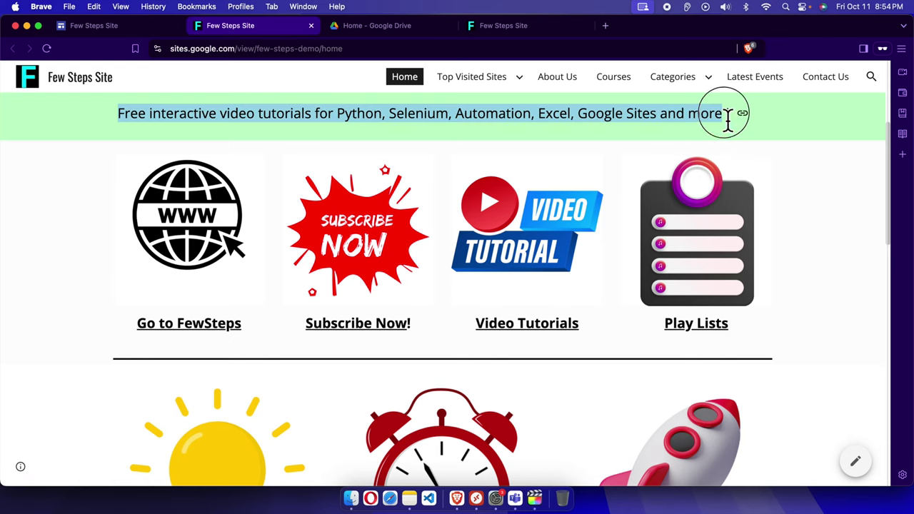